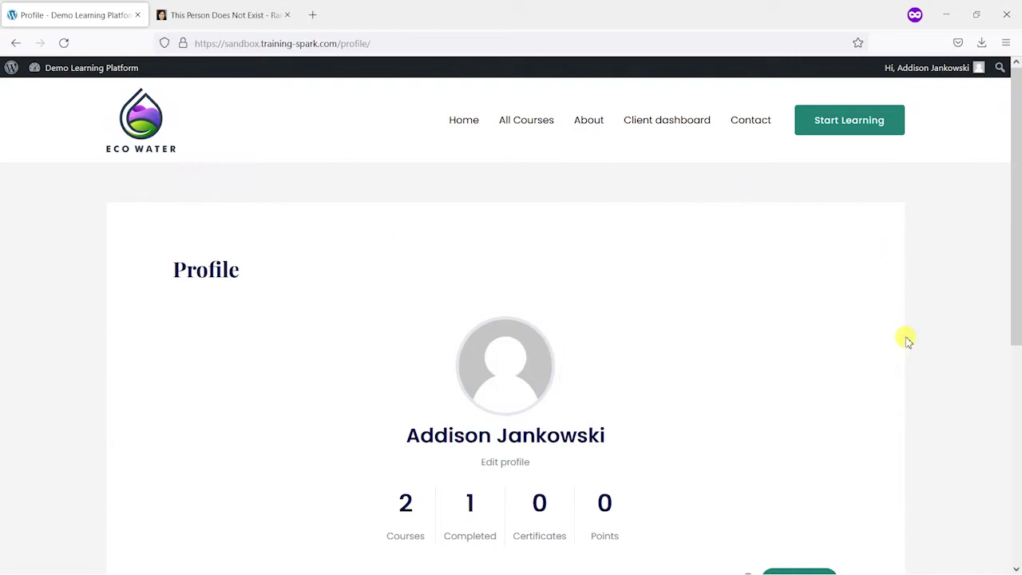
- Open the learner's profile for editing and examine the Profile Picture section
{"action": "scroll", "coordinate": [886, 339], "scroll_direction": "down", "scroll_amount": 3}
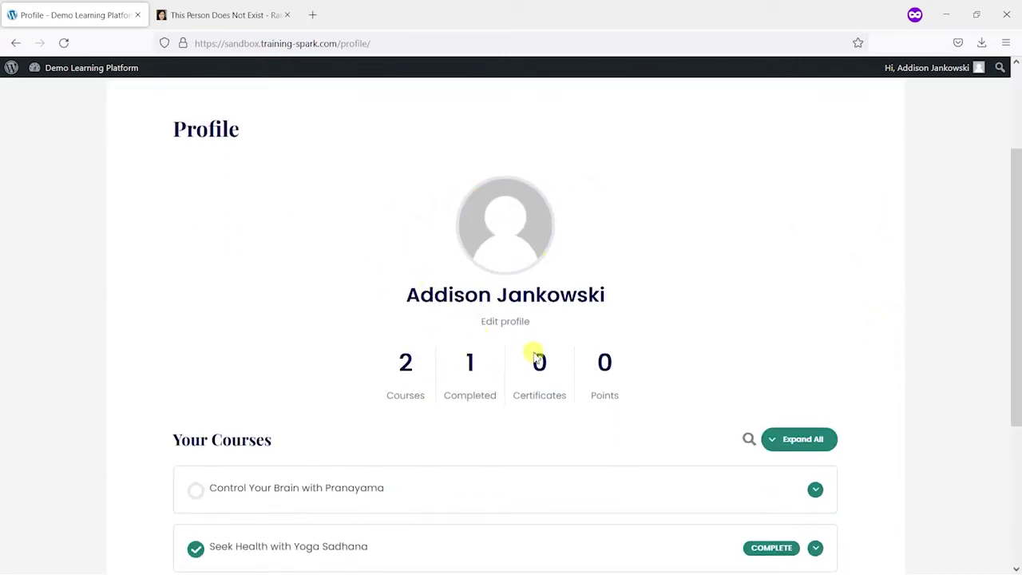
{"action": "left_click", "coordinate": [512, 323]}
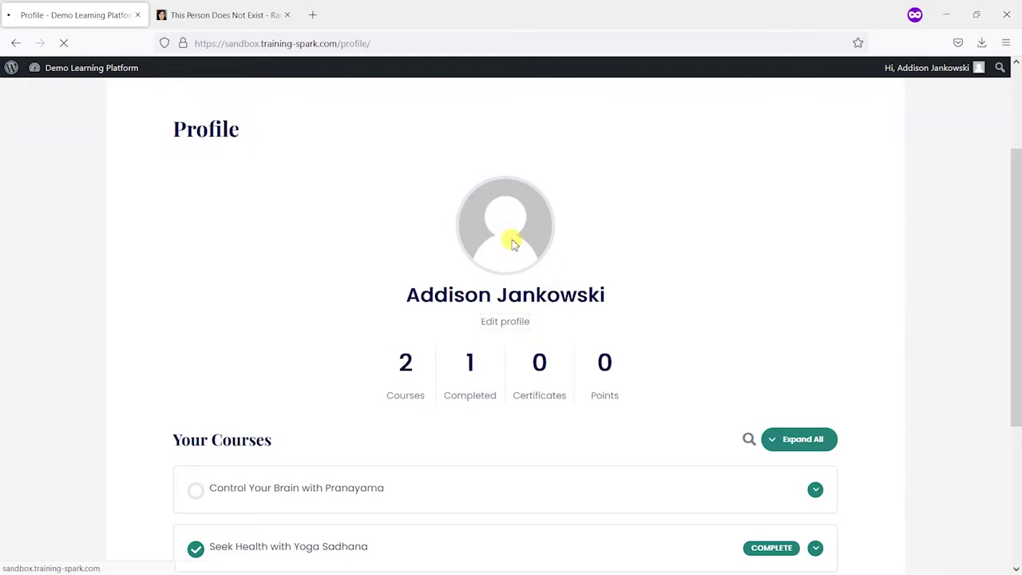
{"action": "scroll", "coordinate": [563, 303], "scroll_direction": "down", "scroll_amount": 8}
{"action": "scroll", "coordinate": [631, 372], "scroll_direction": "down", "scroll_amount": 9}
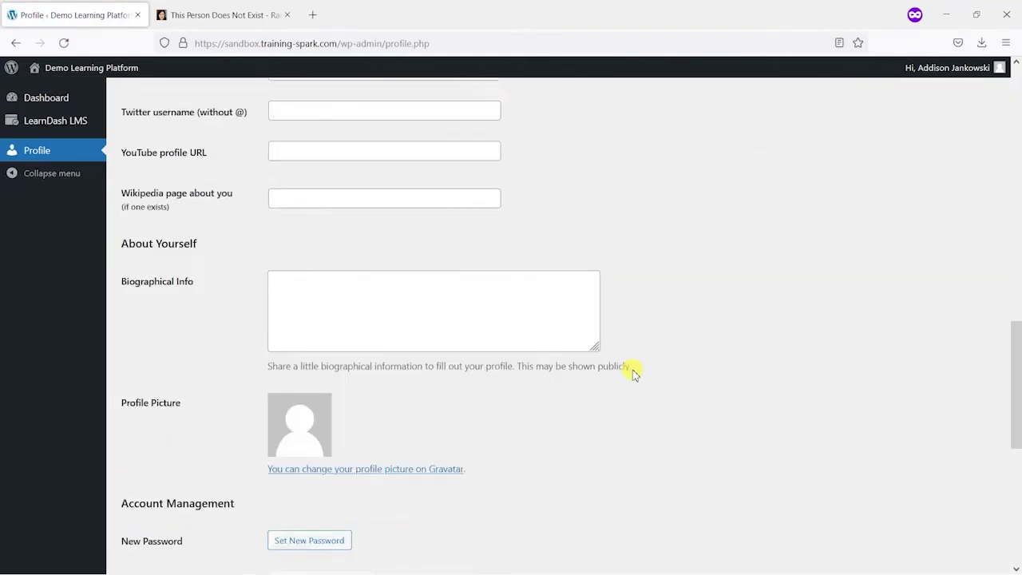
{"action": "scroll", "coordinate": [147, 267], "scroll_direction": "up", "scroll_amount": 2}
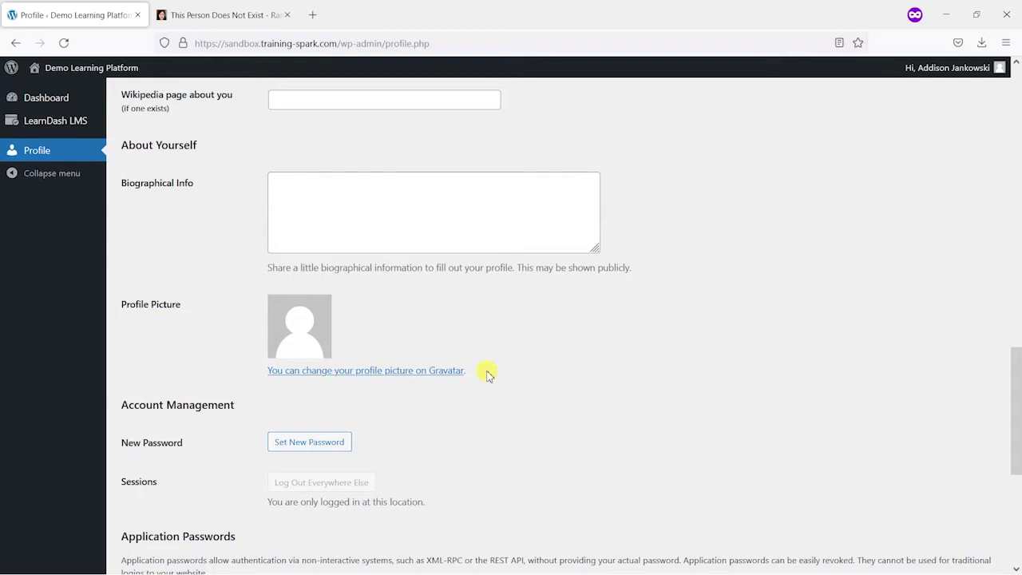
{"action": "scroll", "coordinate": [239, 208], "scroll_direction": "up", "scroll_amount": 1}
- Return to the learner's front-end profile page and reload it to view the current avatar
{"action": "left_click", "coordinate": [16, 43]}
{"action": "left_click", "coordinate": [64, 43]}
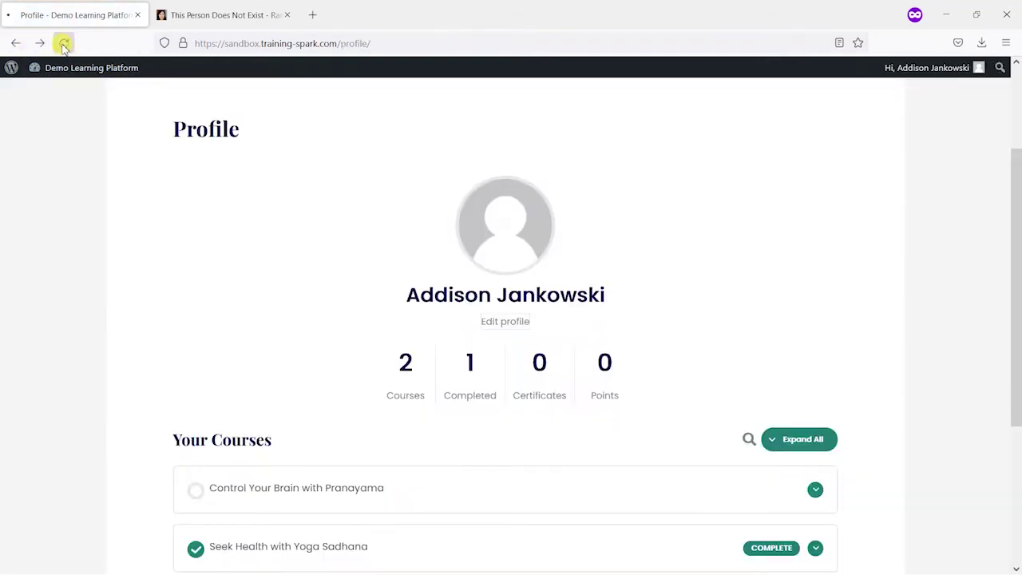
{"action": "scroll", "coordinate": [568, 137], "scroll_direction": "up", "scroll_amount": 1}
{"action": "scroll", "coordinate": [479, 375], "scroll_direction": "up", "scroll_amount": 1}
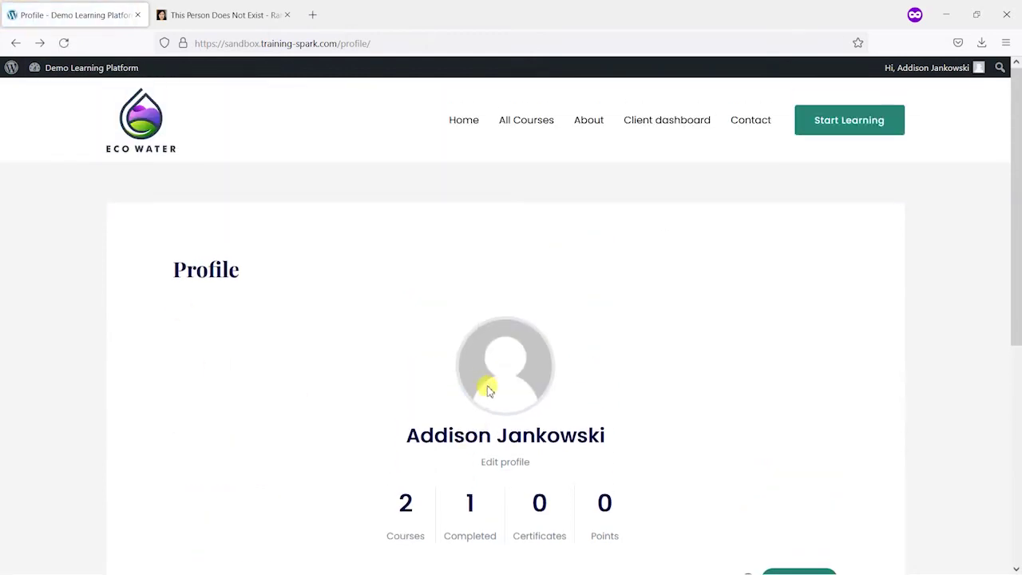
- Switch to the administrator's WordPress window and open the page for adding new plugins
{"action": "key", "text": "alt+Tab"}
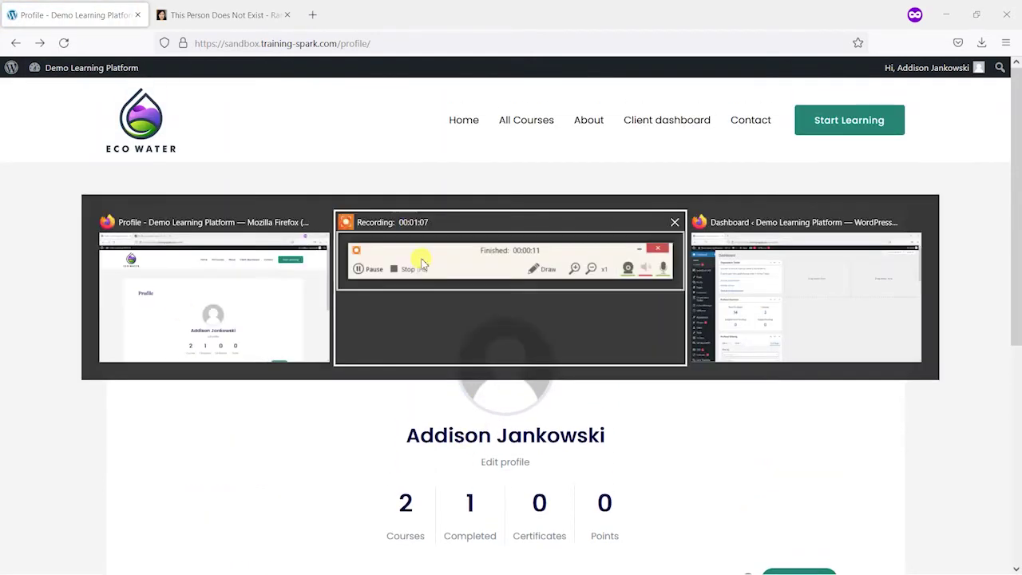
{"action": "left_click", "coordinate": [750, 295]}
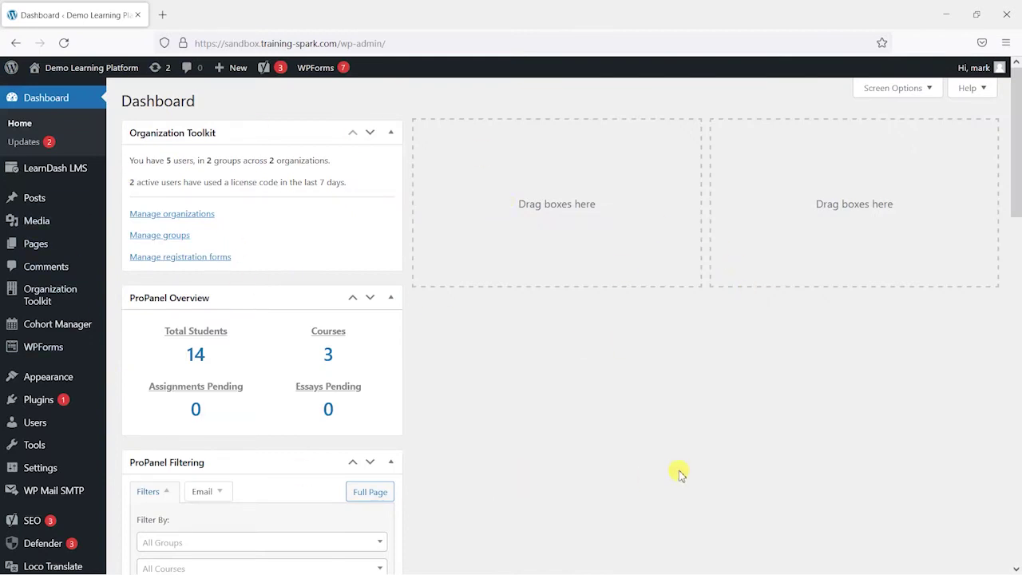
{"action": "scroll", "coordinate": [616, 457], "scroll_direction": "down", "scroll_amount": 3}
{"action": "scroll", "coordinate": [132, 338], "scroll_direction": "up", "scroll_amount": 3}
{"action": "left_click", "coordinate": [35, 402]}
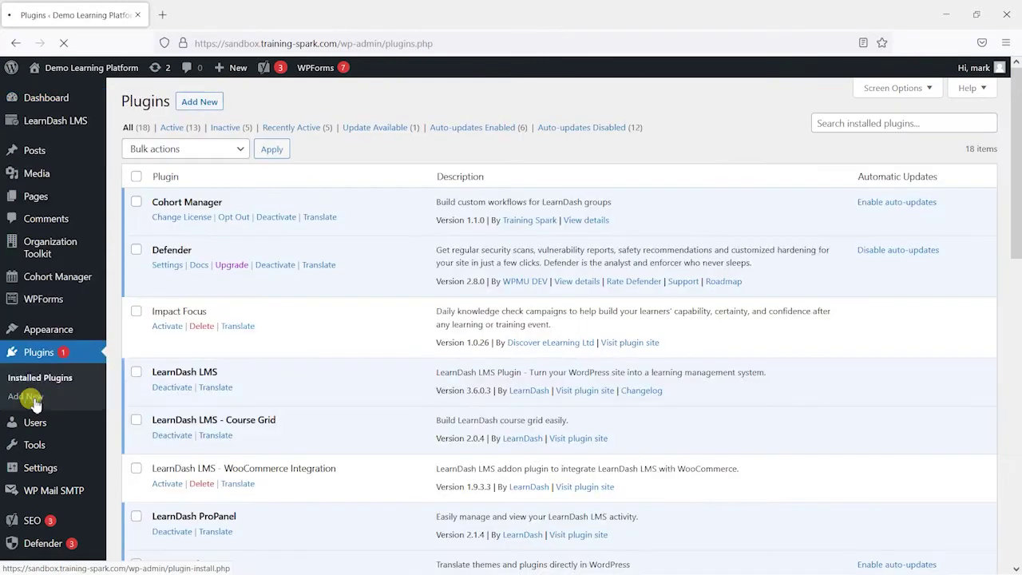
{"action": "left_click", "coordinate": [201, 105]}
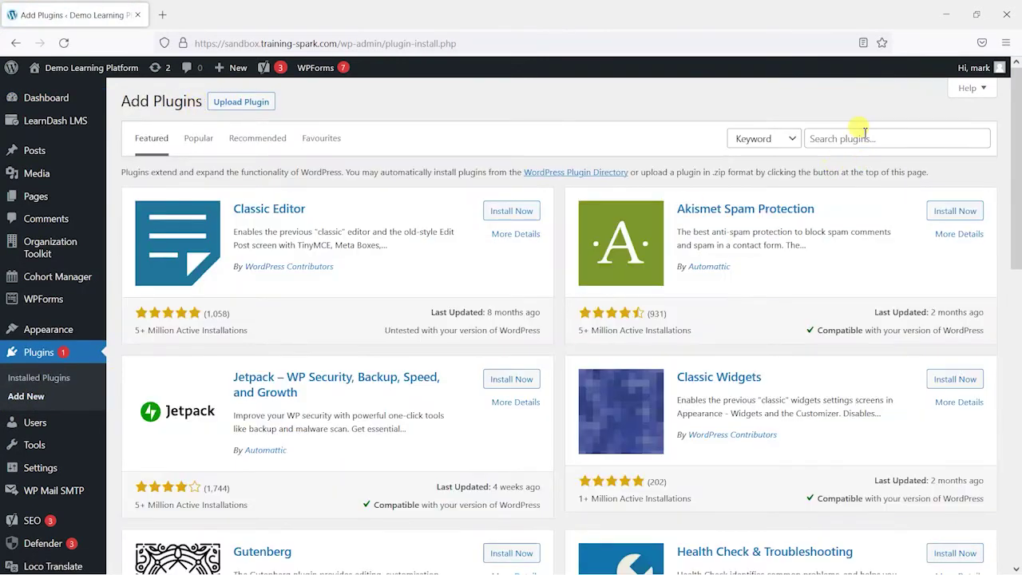
- Search the plugin directory for "One User Avatar", then install and activate the One User Avatar plugin
{"action": "left_click", "coordinate": [863, 141]}
{"action": "type", "text": "On"}
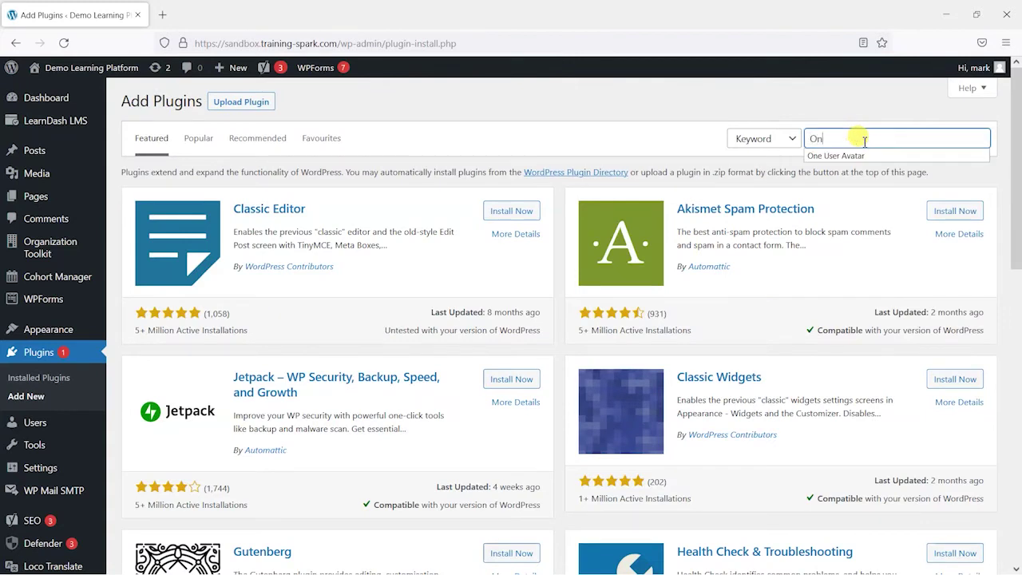
{"action": "type", "text": "e User Ava"}
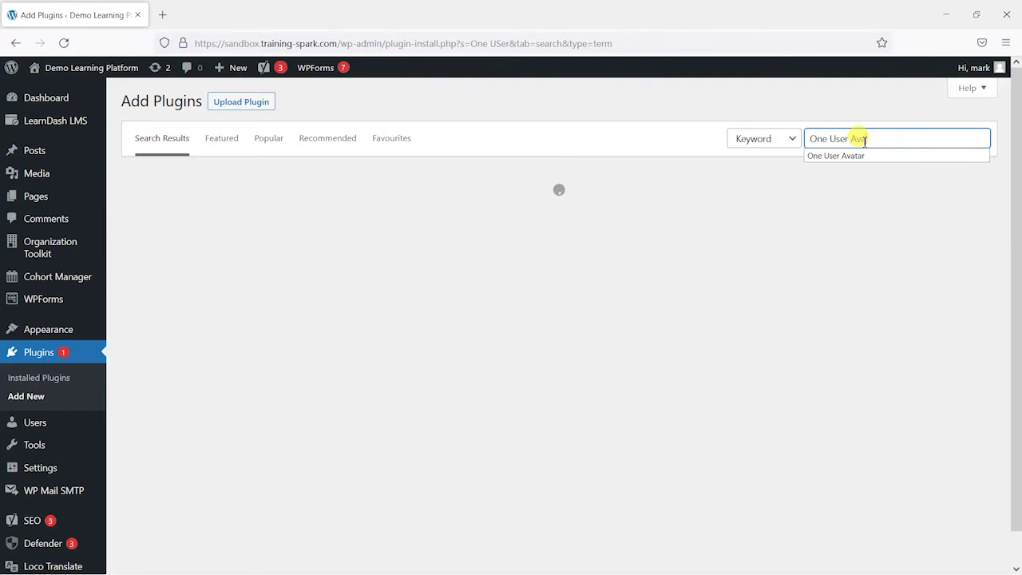
{"action": "type", "text": "tar"}
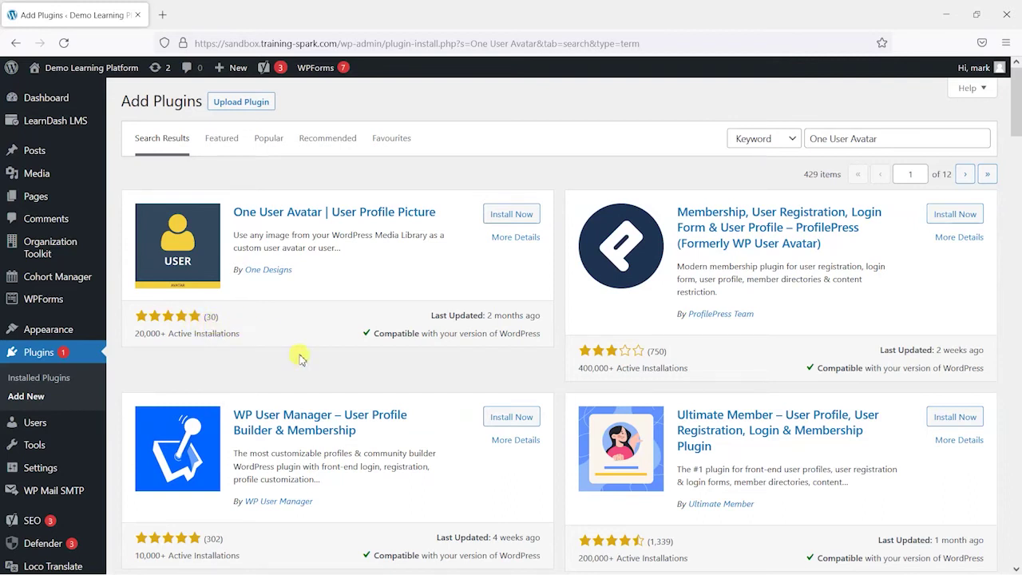
{"action": "left_click", "coordinate": [509, 217]}
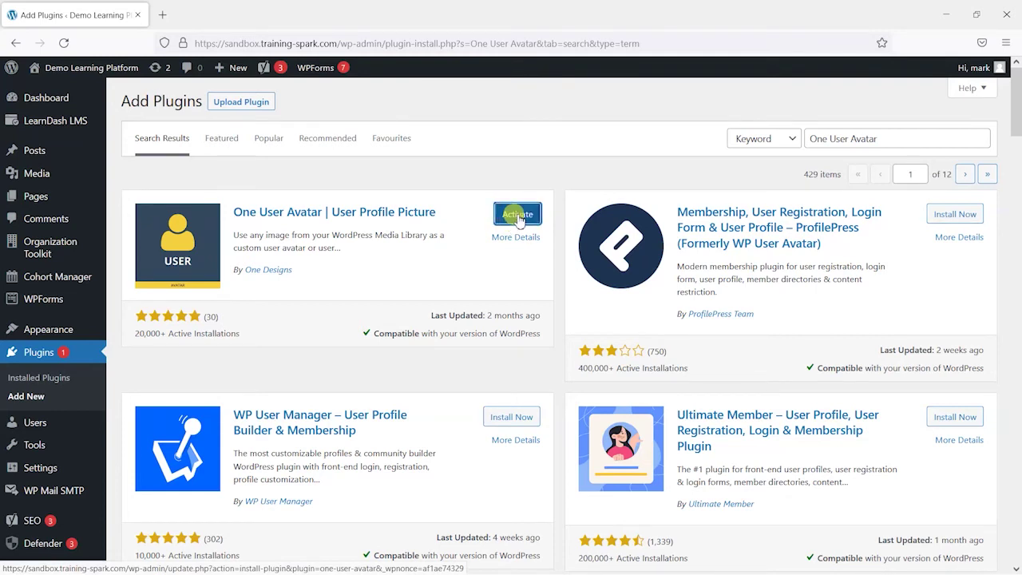
{"action": "left_click", "coordinate": [517, 215]}
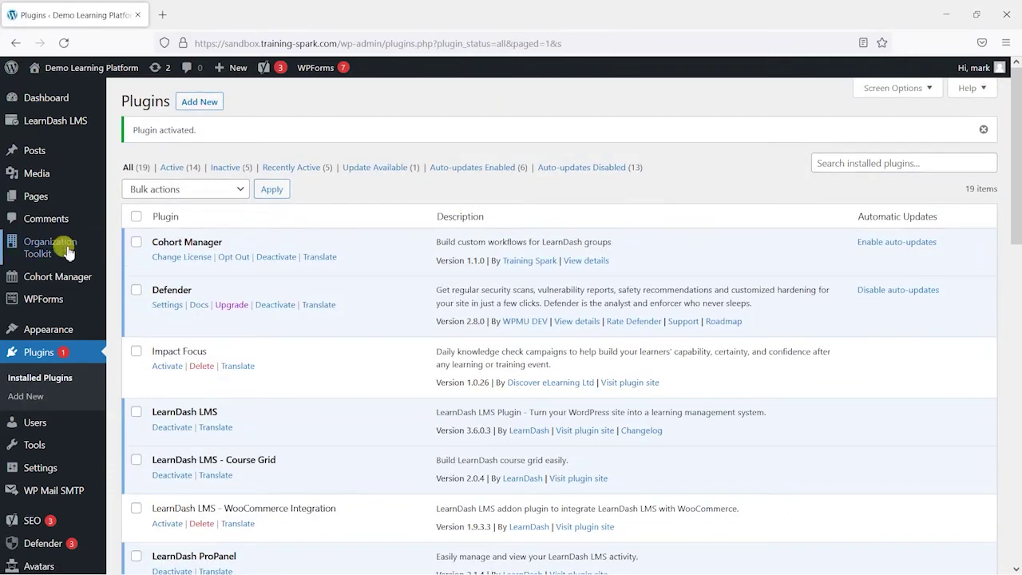
- In the One User Avatar settings, allow Contributors & Subscribers to upload avatars and disable Gravatar in favour of local avatars
{"action": "scroll", "coordinate": [39, 429], "scroll_direction": "down", "scroll_amount": 3}
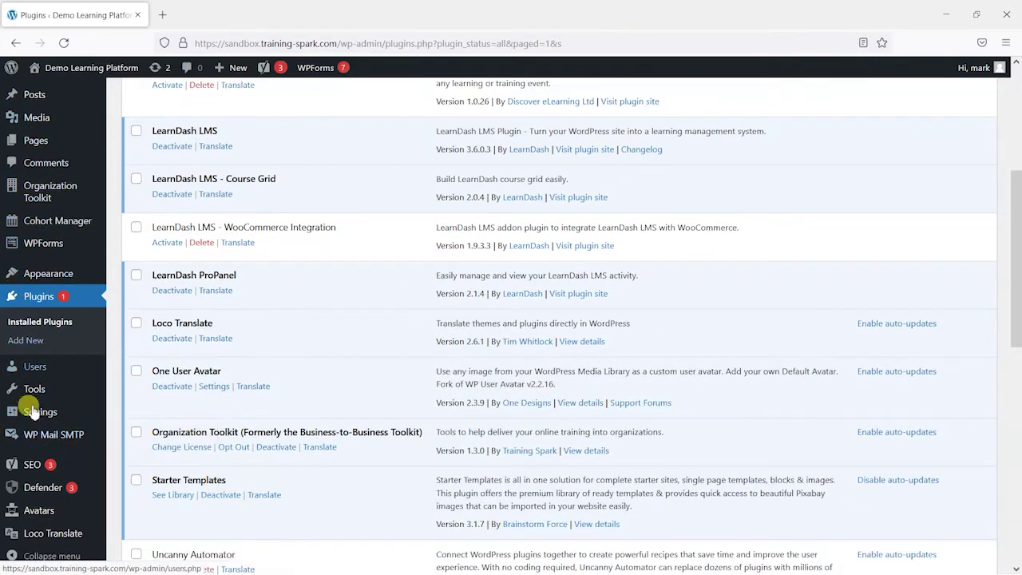
{"action": "mouse_move", "coordinate": [48, 515]}
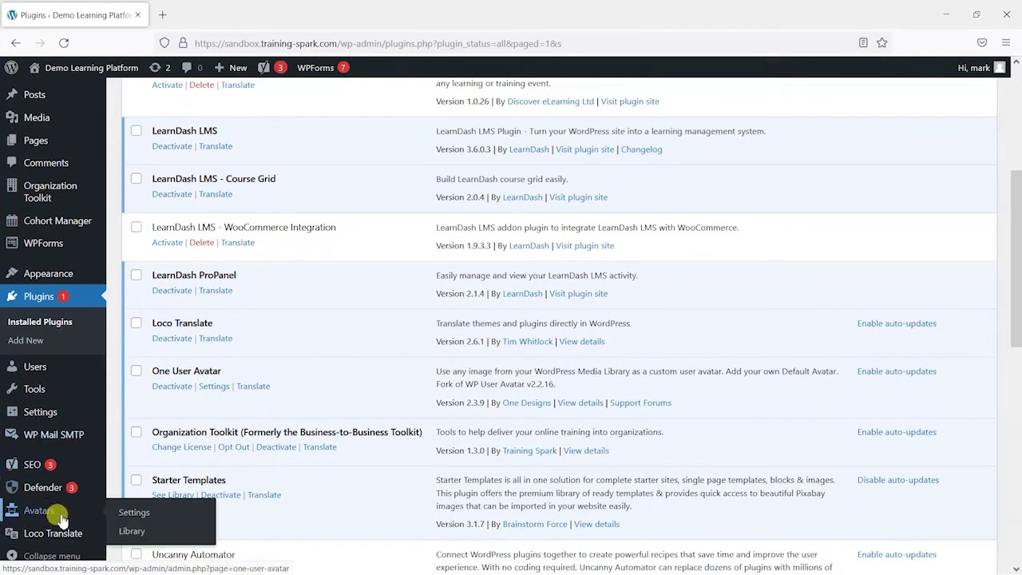
{"action": "left_click", "coordinate": [50, 517]}
{"action": "scroll", "coordinate": [612, 365], "scroll_direction": "down", "scroll_amount": 3}
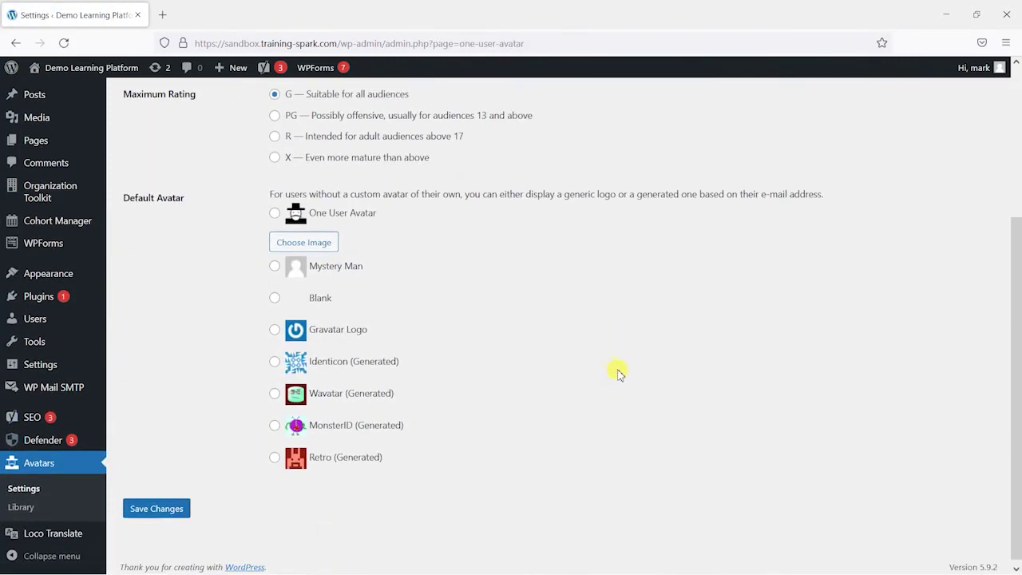
{"action": "scroll", "coordinate": [623, 375], "scroll_direction": "up", "scroll_amount": 3}
{"action": "scroll", "coordinate": [529, 342], "scroll_direction": "down", "scroll_amount": 3}
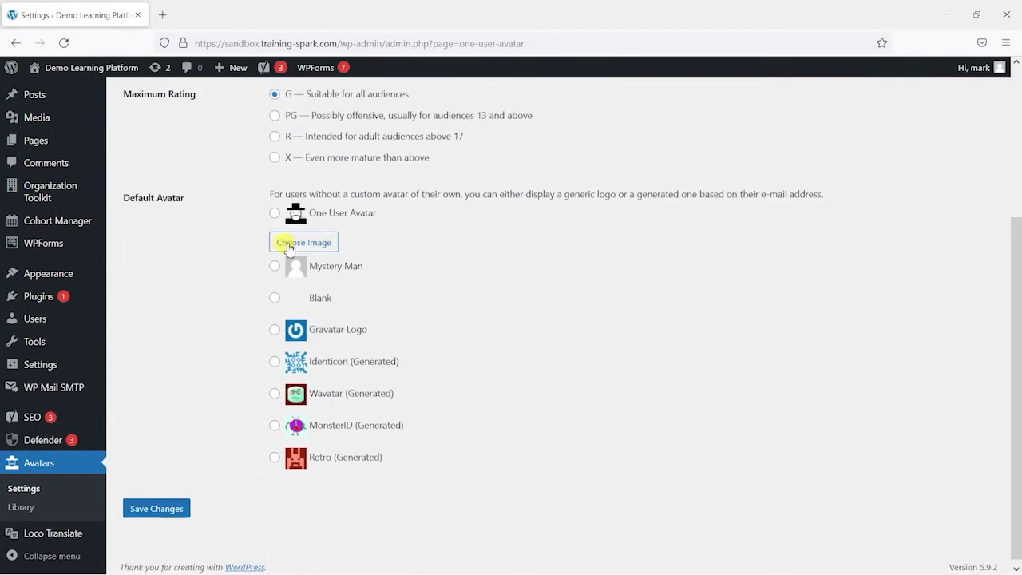
{"action": "scroll", "coordinate": [519, 408], "scroll_direction": "up", "scroll_amount": 3}
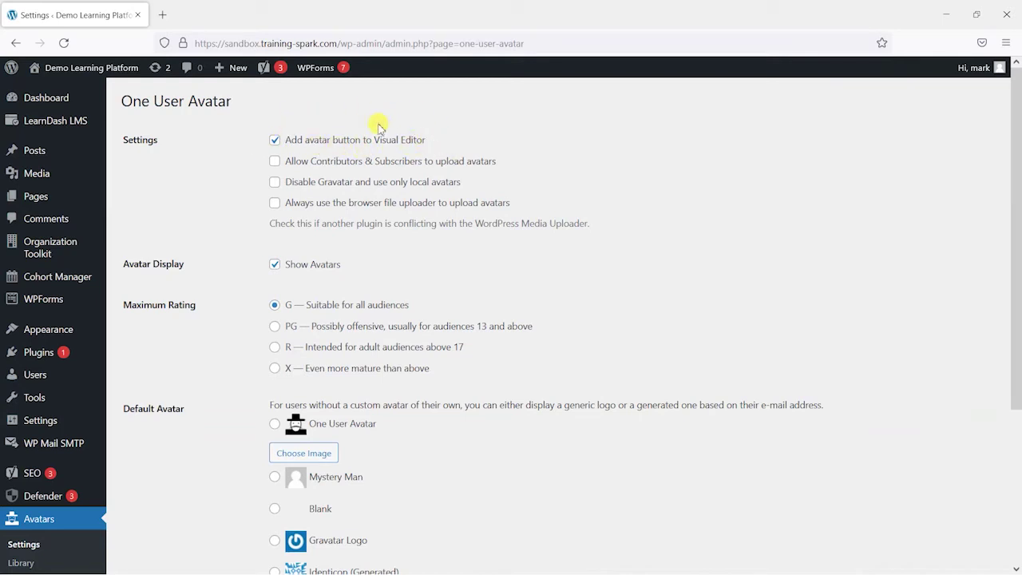
{"action": "left_click", "coordinate": [275, 162]}
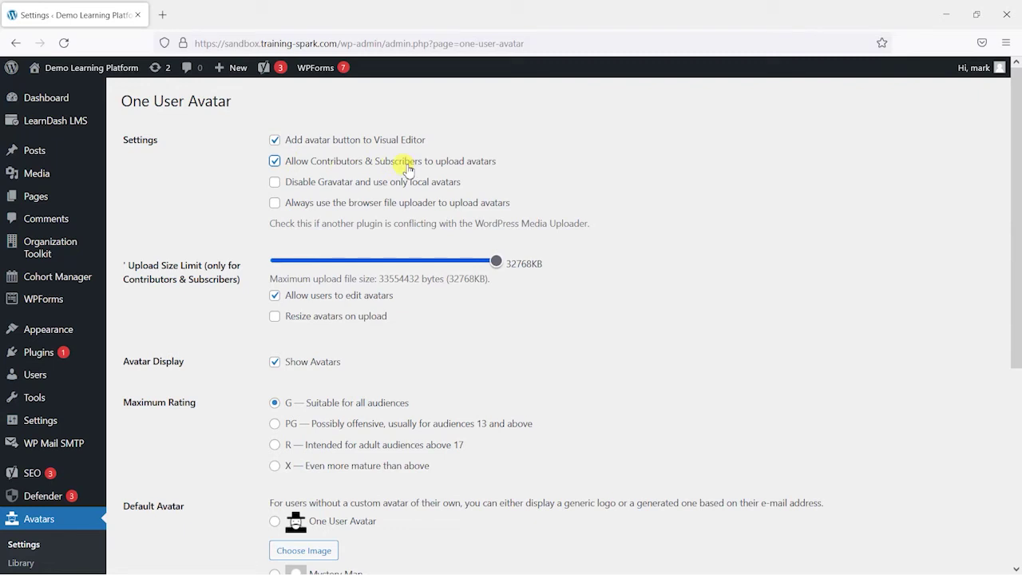
{"action": "left_click", "coordinate": [275, 182]}
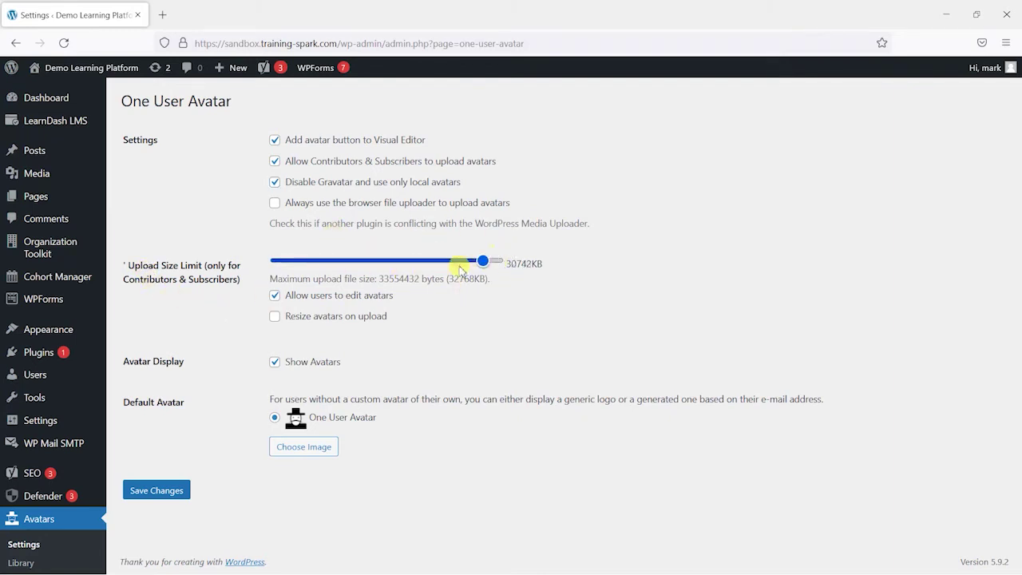
- Set the upload size limit to 1271 KB, enable resizing avatars on upload with cropping to exact dimensions, and save the settings
{"action": "left_click_drag", "start_coordinate": [460, 268], "coordinate": [341, 269]}
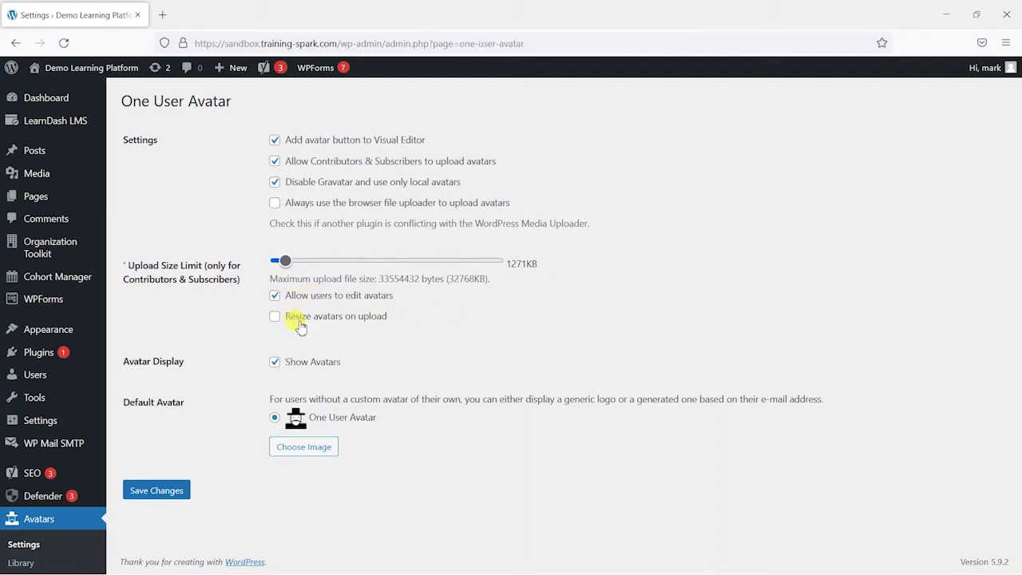
{"action": "left_click", "coordinate": [294, 319]}
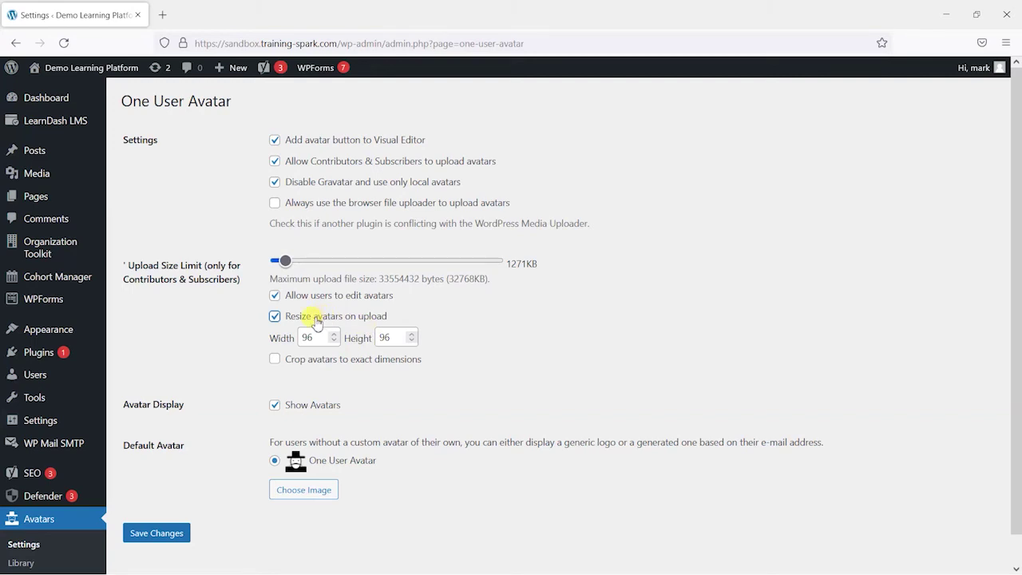
{"action": "left_click", "coordinate": [275, 361]}
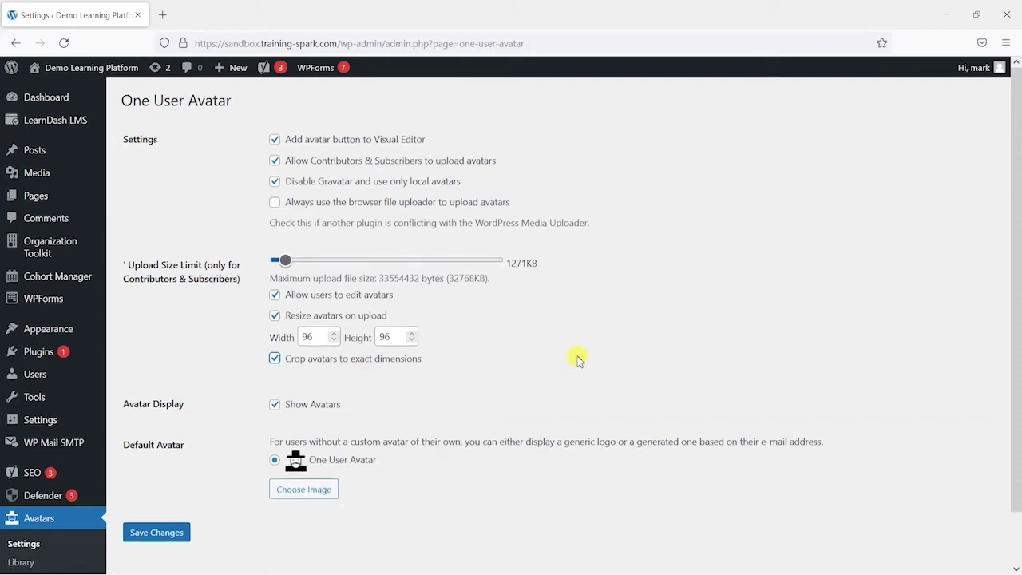
{"action": "scroll", "coordinate": [580, 361], "scroll_direction": "down", "scroll_amount": 2}
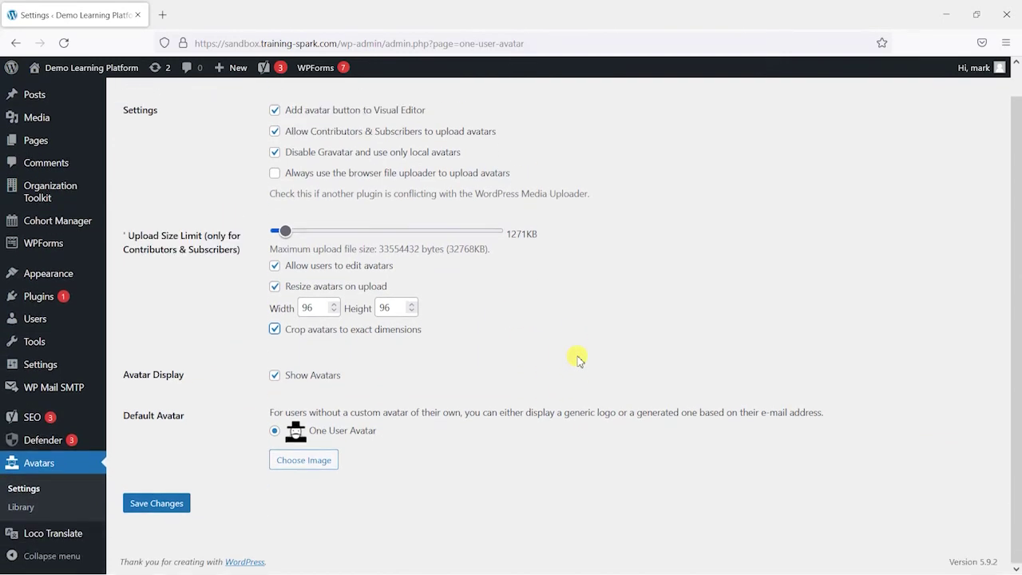
{"action": "left_click", "coordinate": [158, 504]}
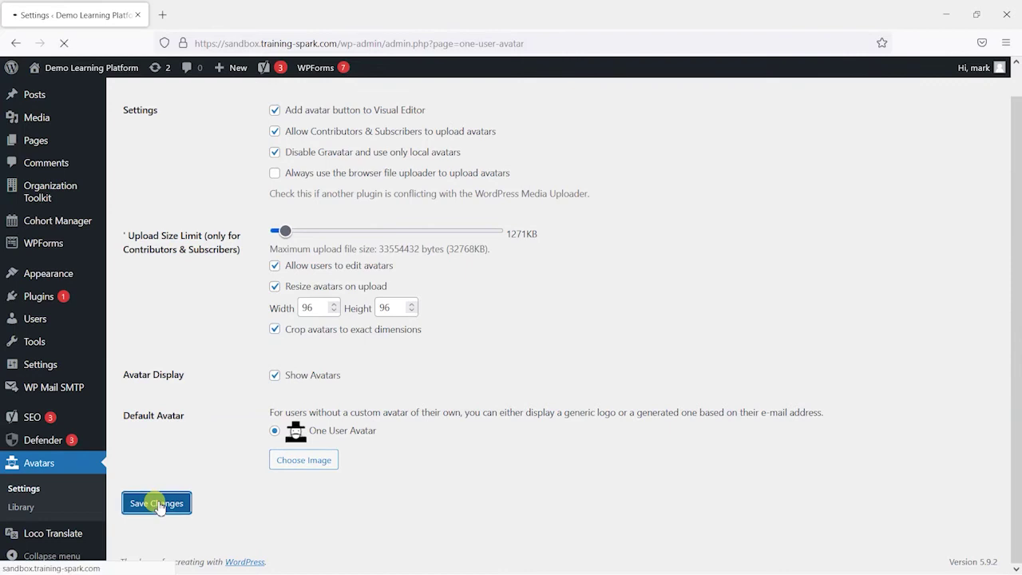
- Review the saved avatar settings, including the list of default avatar choices
{"action": "scroll", "coordinate": [407, 429], "scroll_direction": "down", "scroll_amount": 3}
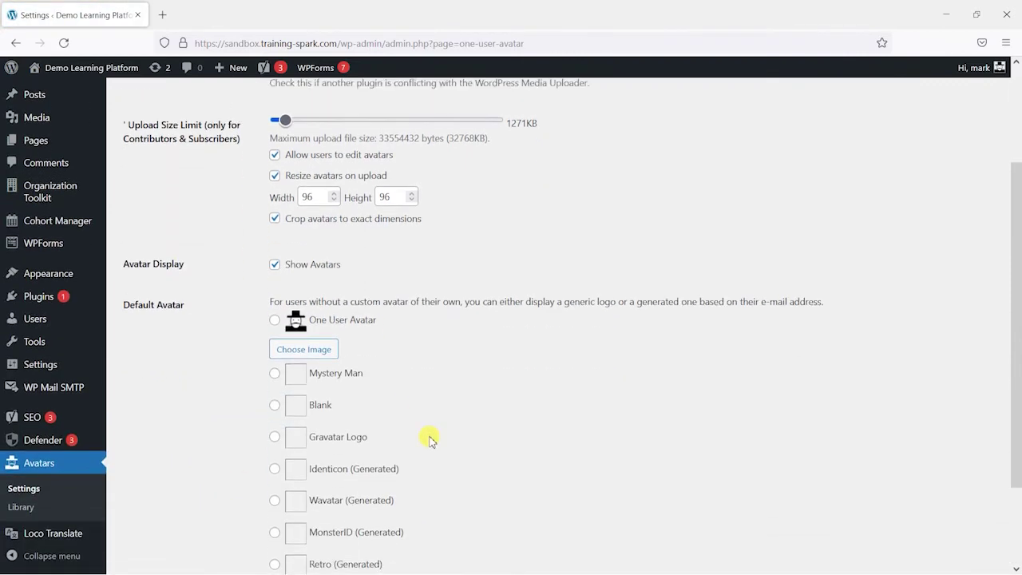
{"action": "scroll", "coordinate": [511, 427], "scroll_direction": "up", "scroll_amount": 3}
{"action": "scroll", "coordinate": [440, 370], "scroll_direction": "down", "scroll_amount": 2}
{"action": "scroll", "coordinate": [392, 349], "scroll_direction": "up", "scroll_amount": 1}
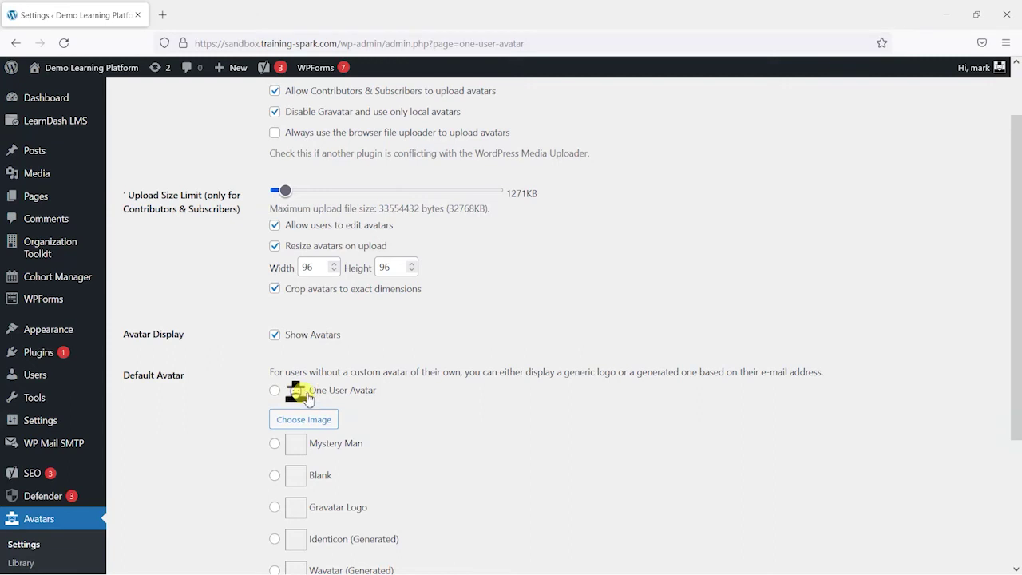
- Switch to the learner's browser window and reload the profile page
{"action": "key", "text": "alt+Tab"}
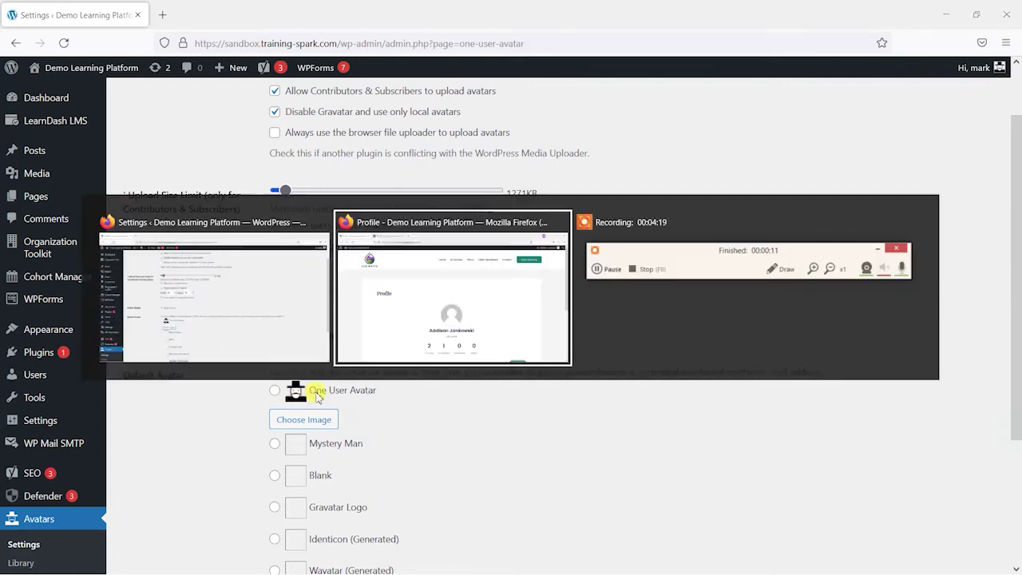
{"action": "left_click", "coordinate": [440, 273]}
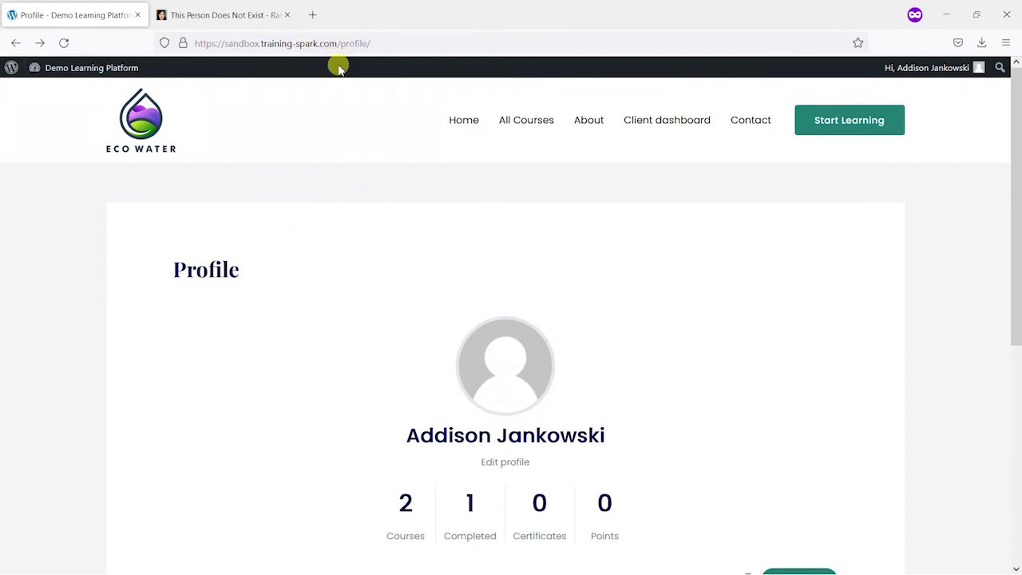
{"action": "left_click", "coordinate": [64, 44]}
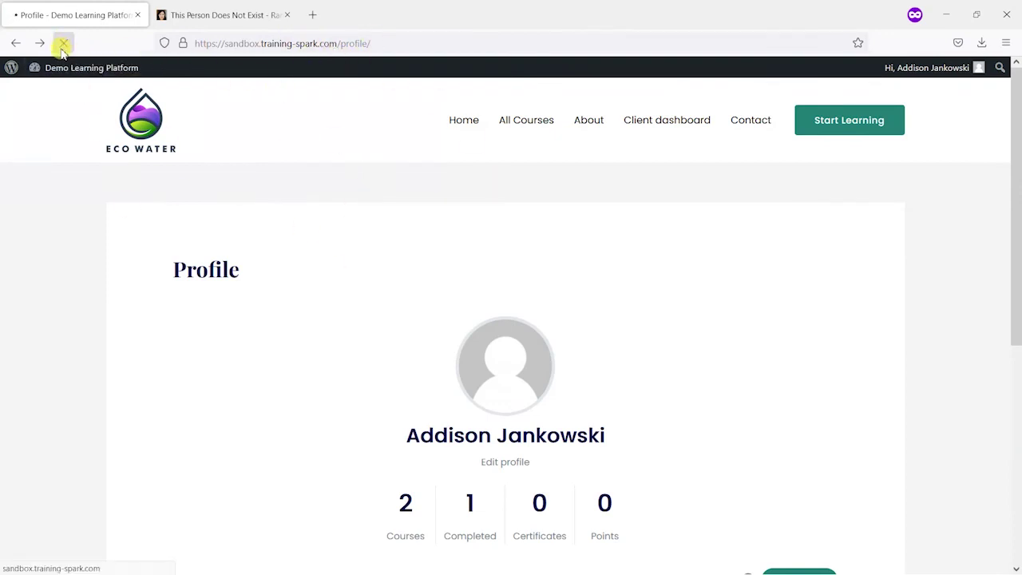
- Open the learner's profile editor and examine the upload options for the profile picture
{"action": "scroll", "coordinate": [592, 391], "scroll_direction": "down", "scroll_amount": 2}
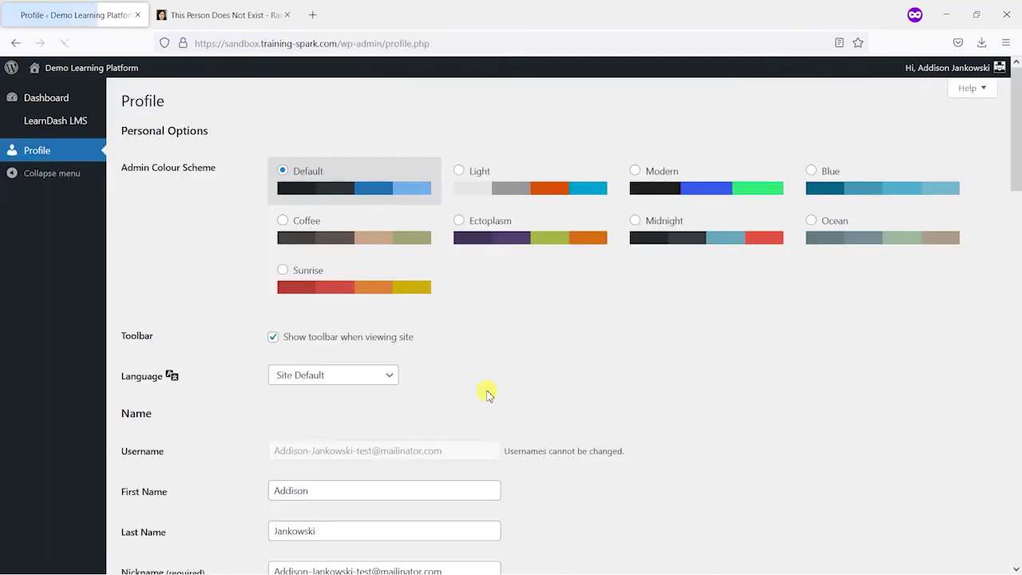
{"action": "scroll", "coordinate": [630, 328], "scroll_direction": "down", "scroll_amount": 13}
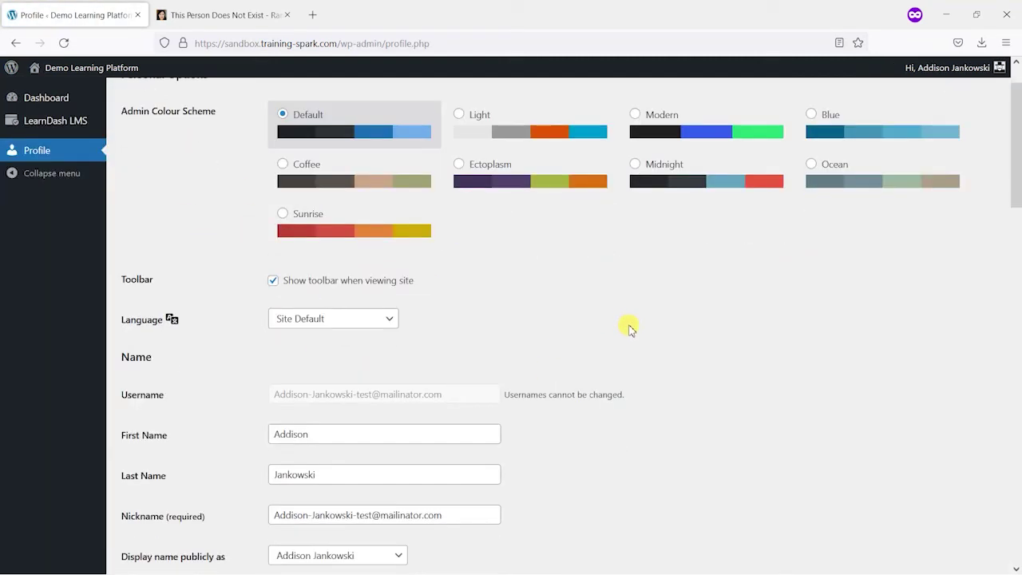
{"action": "scroll", "coordinate": [643, 330], "scroll_direction": "down", "scroll_amount": 1}
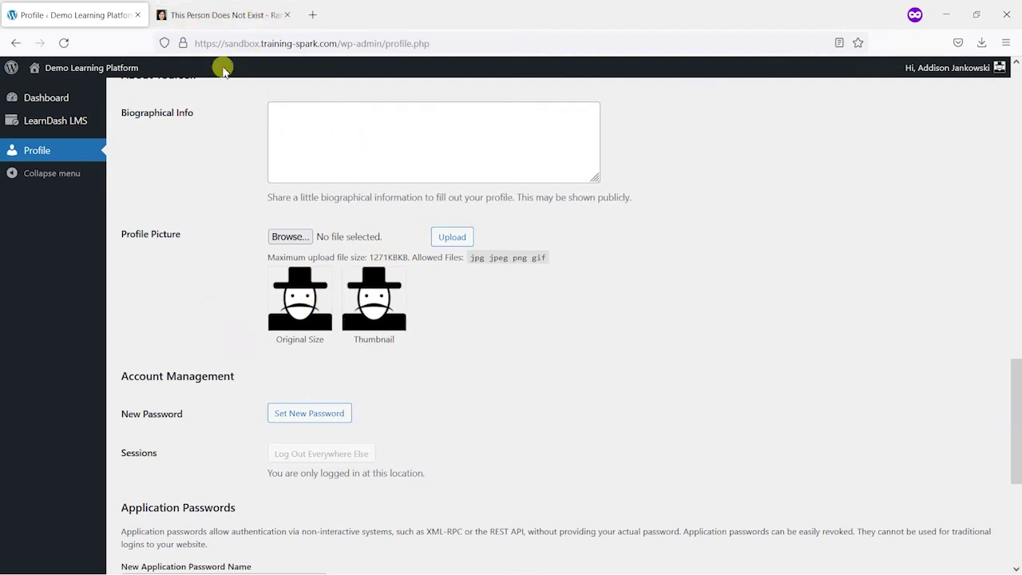
- Switch to the Random Face Generator page and refresh the image twice to generate a new portrait
{"action": "left_click", "coordinate": [225, 14]}
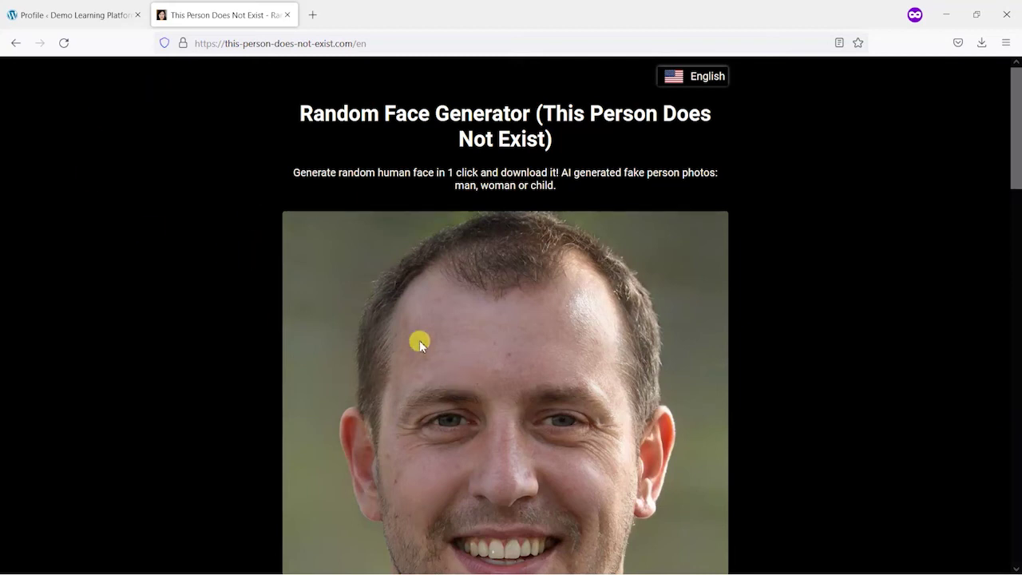
{"action": "scroll", "coordinate": [392, 337], "scroll_direction": "down", "scroll_amount": 3}
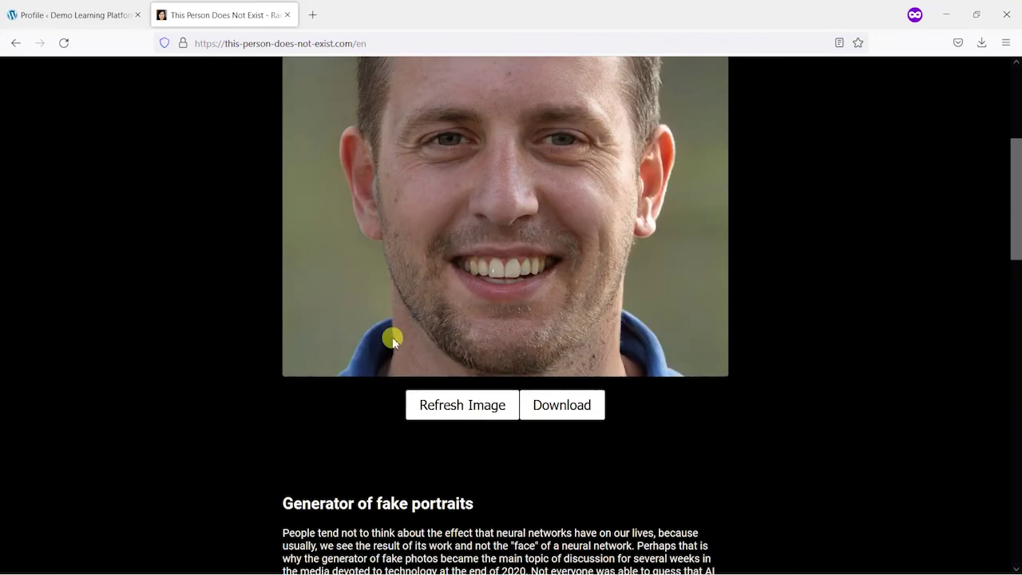
{"action": "scroll", "coordinate": [392, 337], "scroll_direction": "up", "scroll_amount": 1}
{"action": "left_click", "coordinate": [440, 475]}
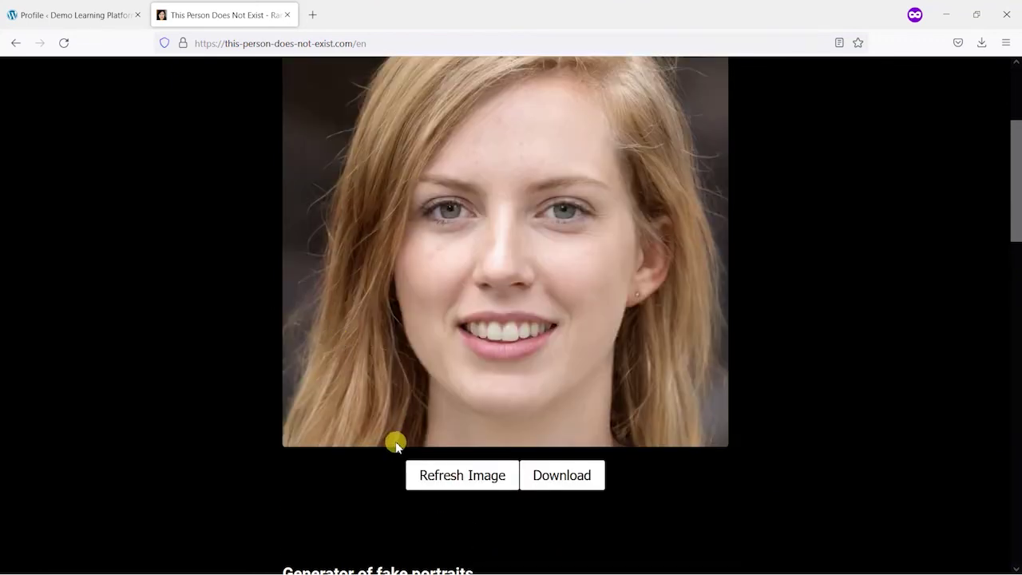
{"action": "left_click", "coordinate": [452, 479]}
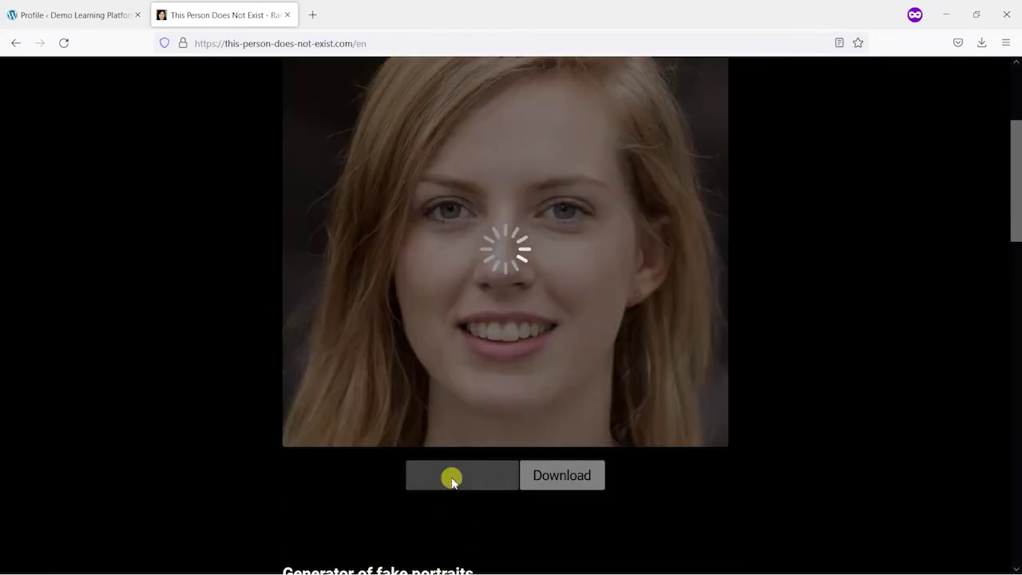
{"action": "scroll", "coordinate": [429, 201], "scroll_direction": "up", "scroll_amount": 2}
{"action": "scroll", "coordinate": [444, 228], "scroll_direction": "down", "scroll_amount": 2}
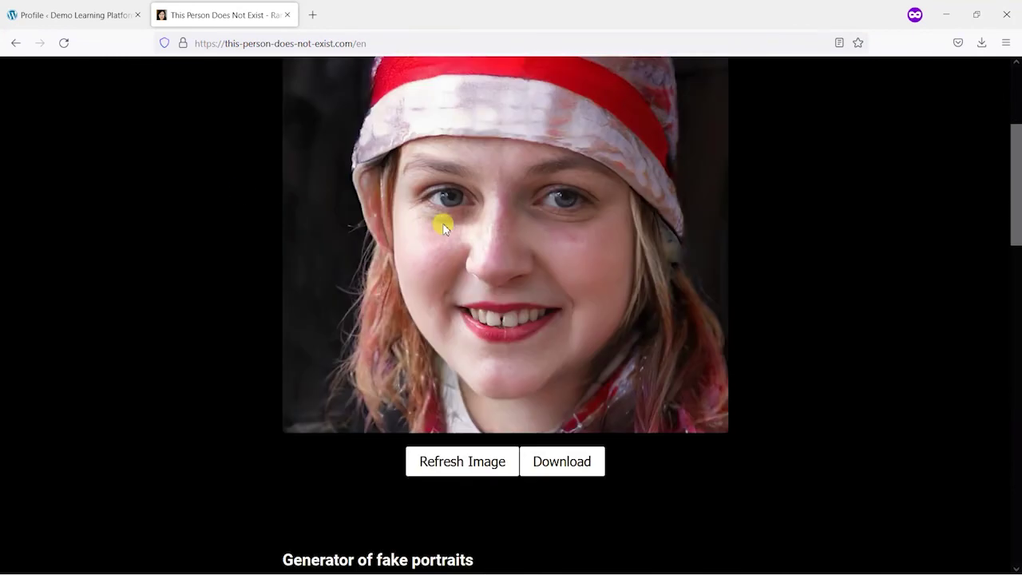
{"action": "scroll", "coordinate": [479, 223], "scroll_direction": "up", "scroll_amount": 2}
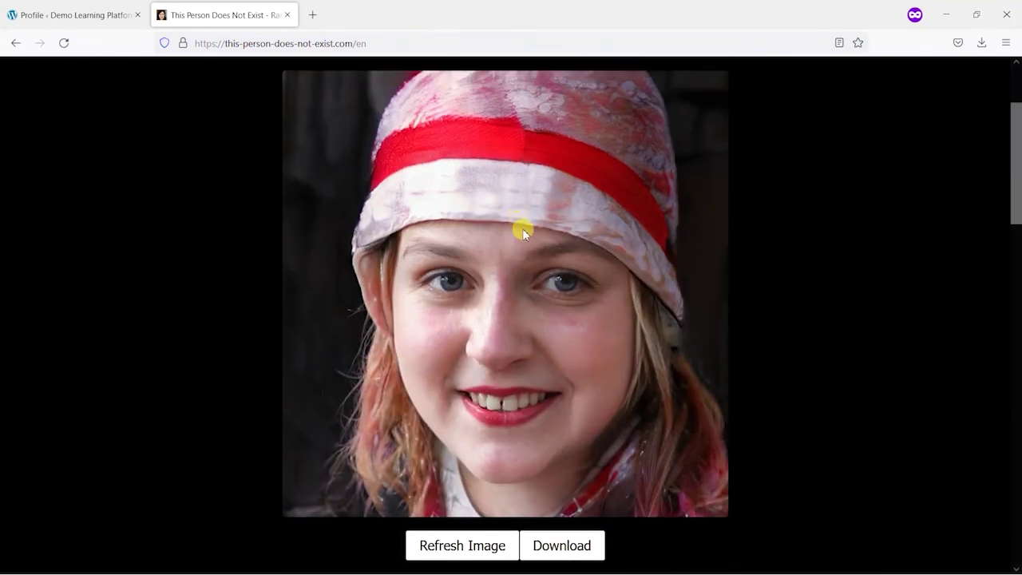
- Save the generated portrait to the Desktop folder as a JPEG image, keeping the suggested file name
{"action": "right_click", "coordinate": [523, 229]}
{"action": "left_click", "coordinate": [581, 279]}
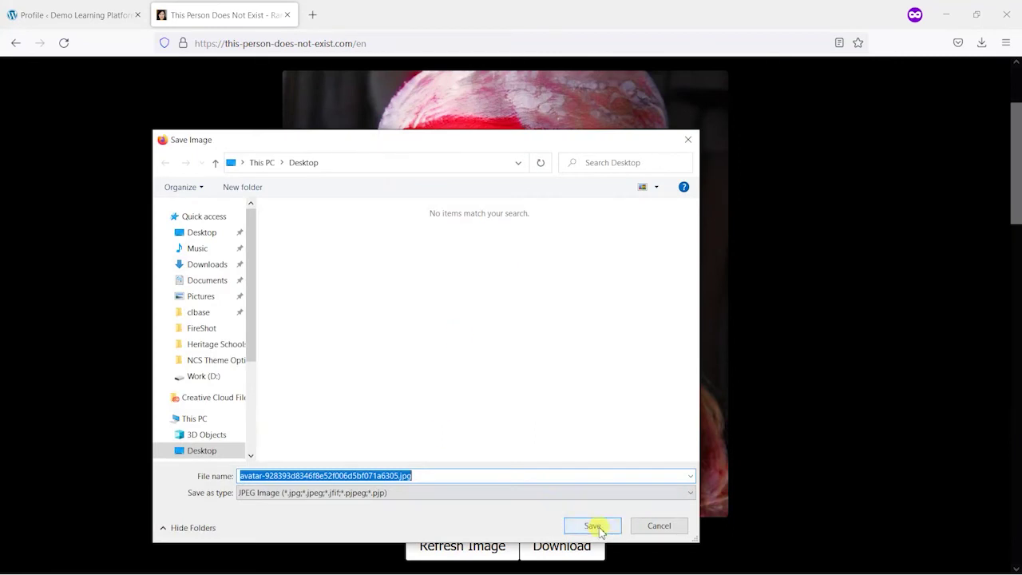
{"action": "left_click", "coordinate": [596, 527]}
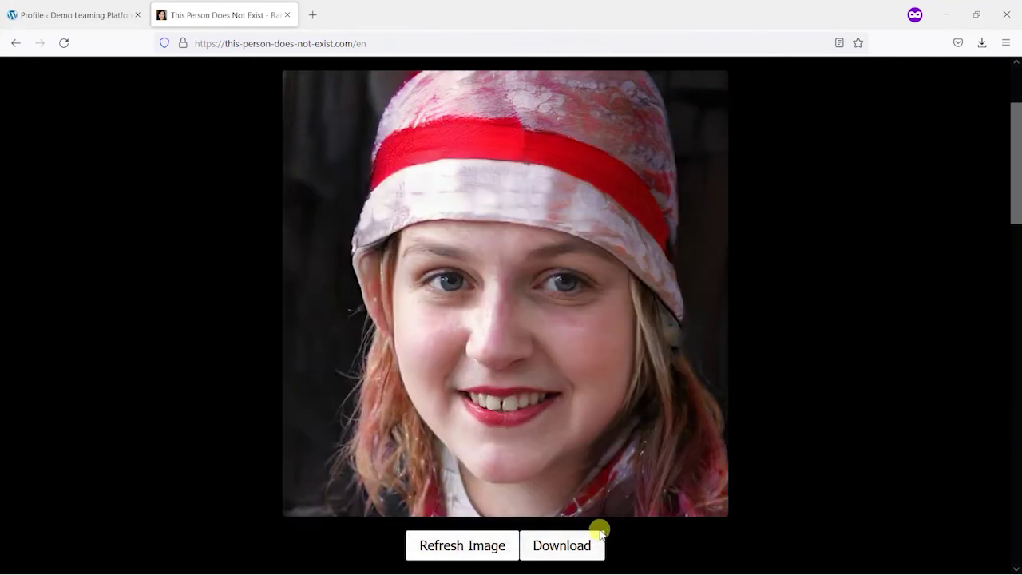
- Return to the learner's profile editor and choose the saved portrait from the Desktop folder as the profile picture file
{"action": "left_click", "coordinate": [49, 7]}
{"action": "left_click", "coordinate": [286, 234]}
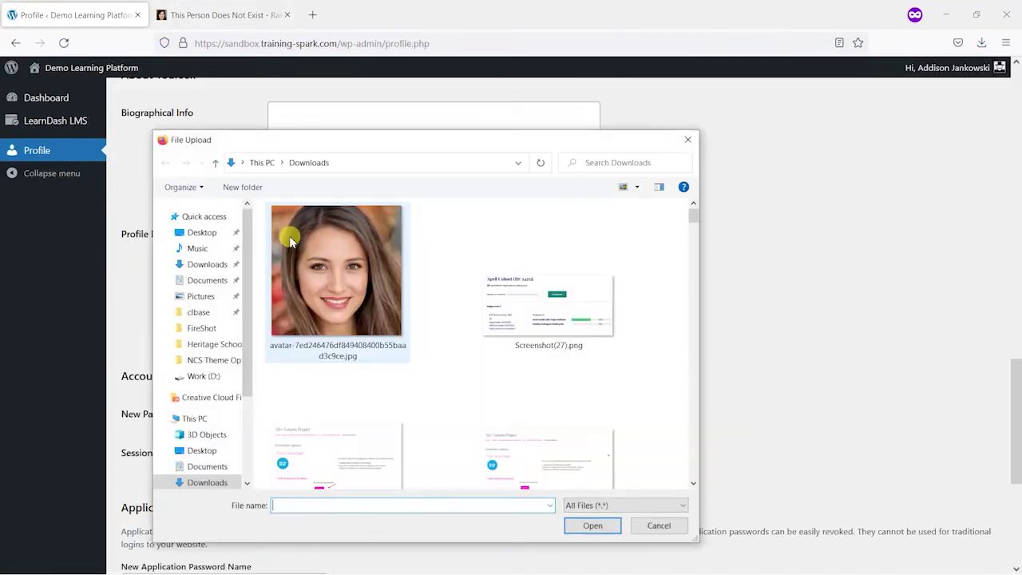
{"action": "right_click", "coordinate": [429, 283]}
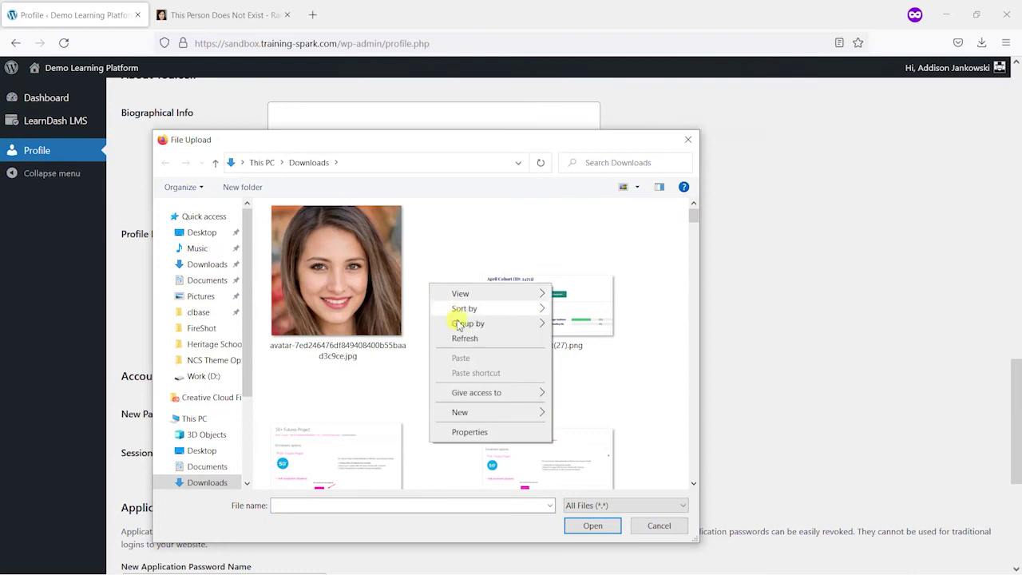
{"action": "left_click", "coordinate": [464, 338]}
{"action": "left_click_drag", "start_coordinate": [691, 240], "coordinate": [680, 421]}
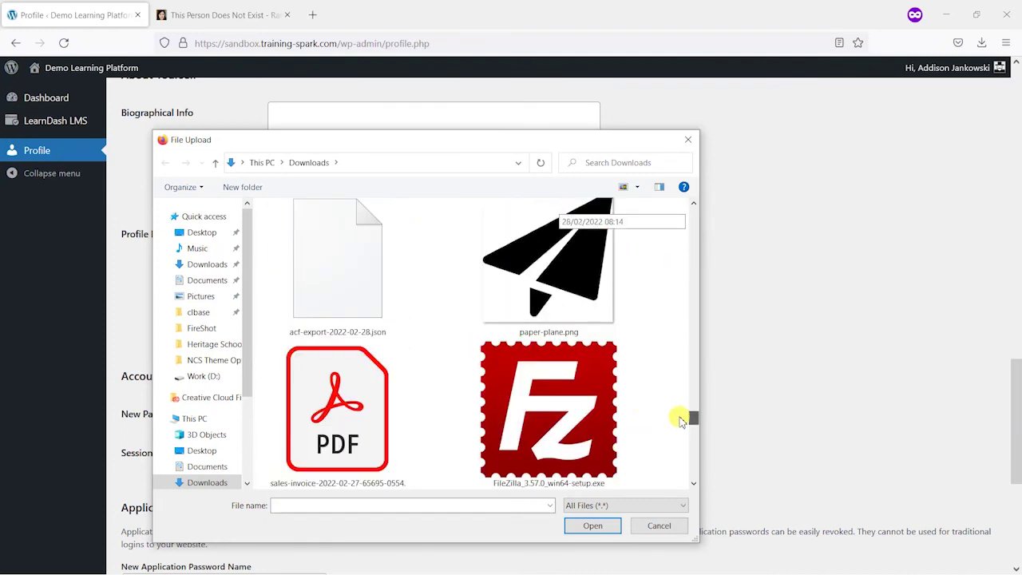
{"action": "left_click", "coordinate": [203, 232]}
{"action": "double_click", "coordinate": [353, 286]}
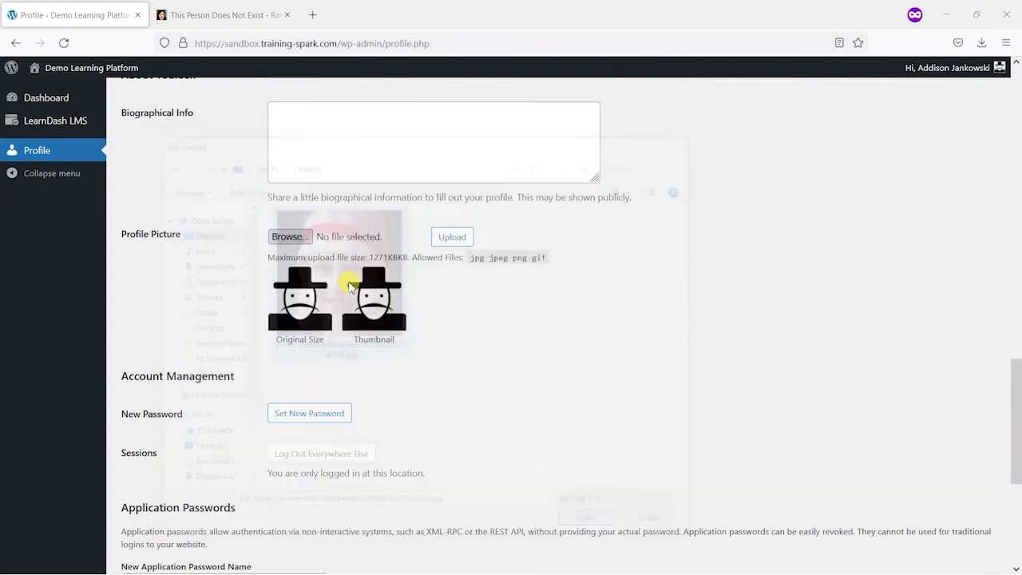
- Upload the chosen portrait as the learner's profile picture and check its previews in the profile editor
{"action": "left_click", "coordinate": [550, 241]}
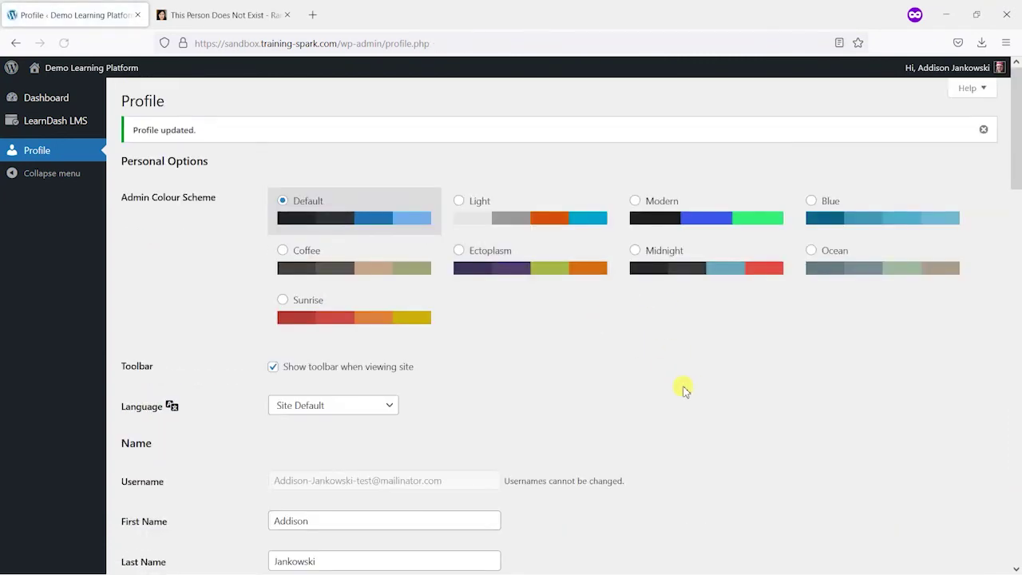
{"action": "scroll", "coordinate": [481, 316], "scroll_direction": "down", "scroll_amount": 6}
{"action": "scroll", "coordinate": [482, 316], "scroll_direction": "down", "scroll_amount": 9}
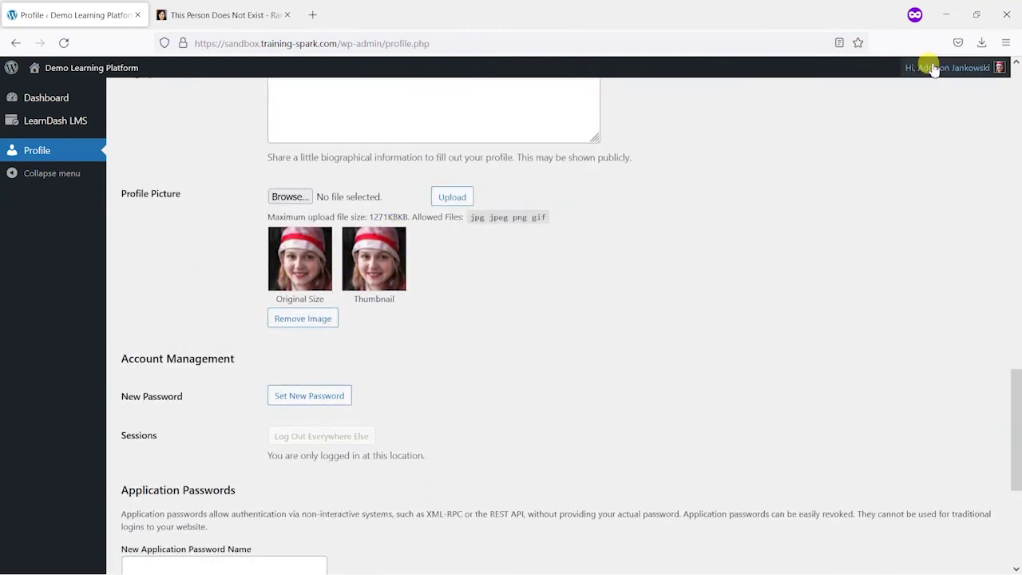
- Go back to the learner's front-end profile page, reload it and check the profile picture above the course list
{"action": "left_click", "coordinate": [16, 42]}
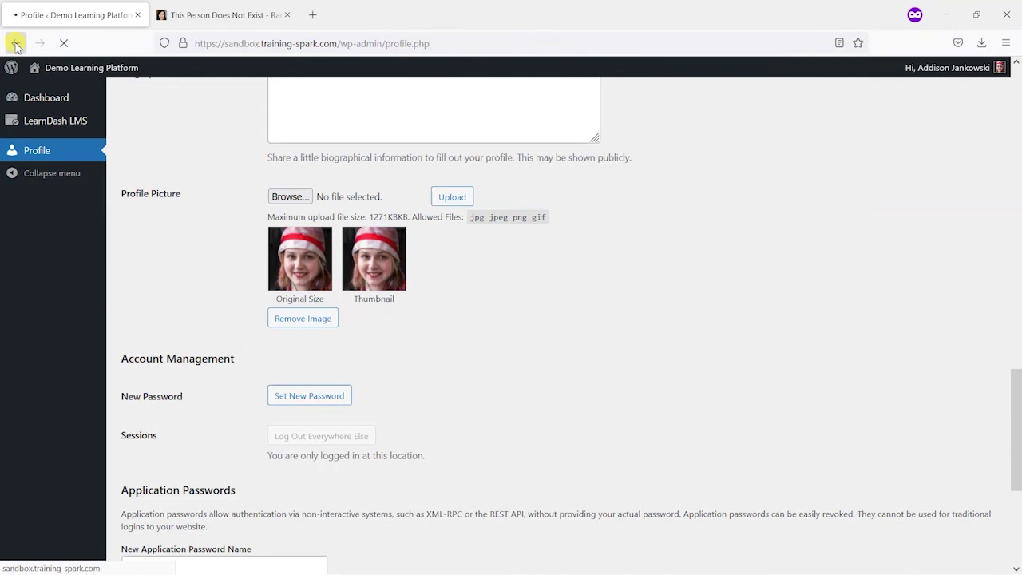
{"action": "left_click", "coordinate": [16, 42]}
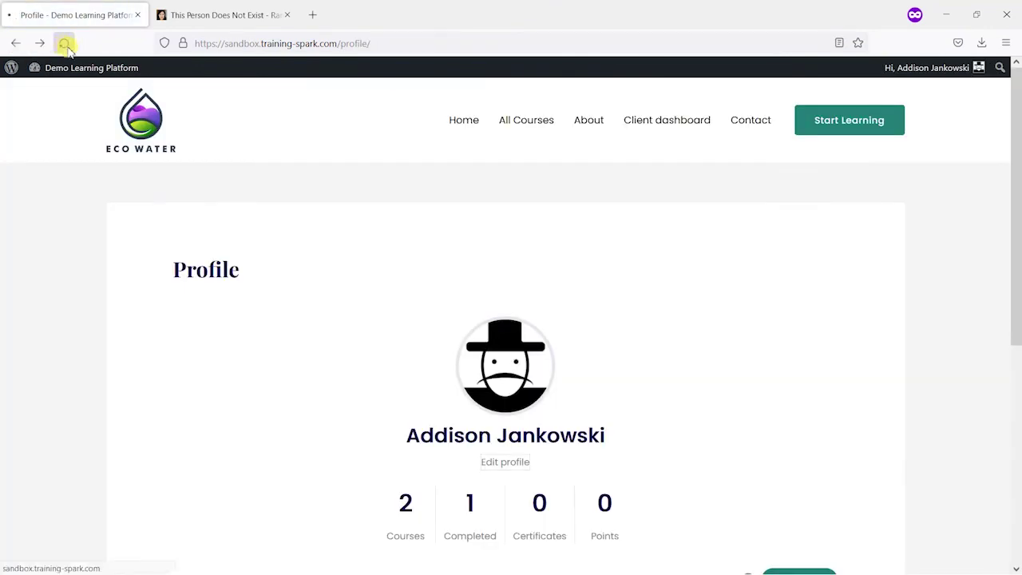
{"action": "left_click", "coordinate": [64, 43]}
{"action": "scroll", "coordinate": [645, 264], "scroll_direction": "down", "scroll_amount": 3}
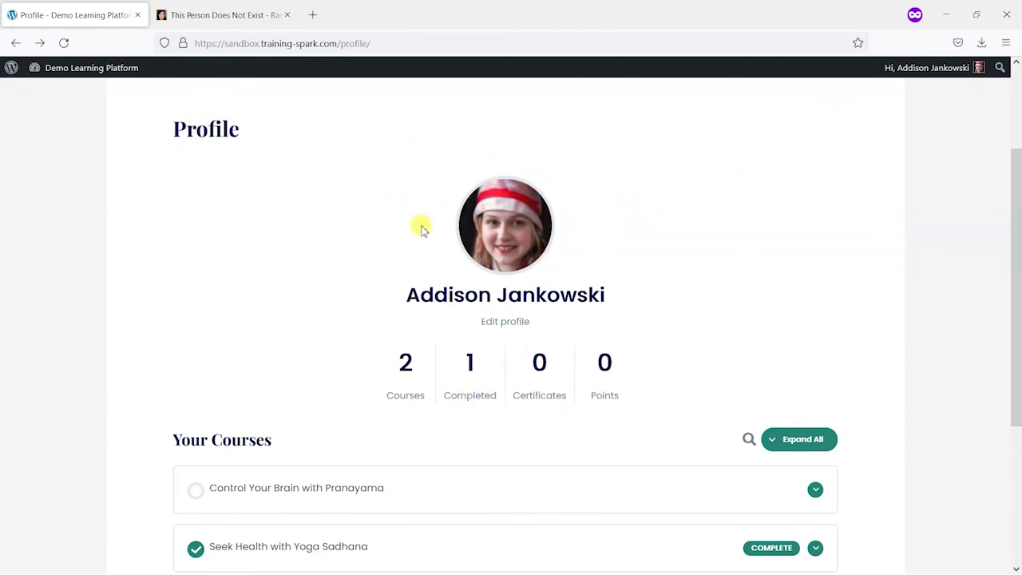
{"action": "scroll", "coordinate": [584, 263], "scroll_direction": "up", "scroll_amount": 3}
{"action": "scroll", "coordinate": [584, 272], "scroll_direction": "down", "scroll_amount": 3}
{"action": "scroll", "coordinate": [611, 296], "scroll_direction": "up", "scroll_amount": 3}
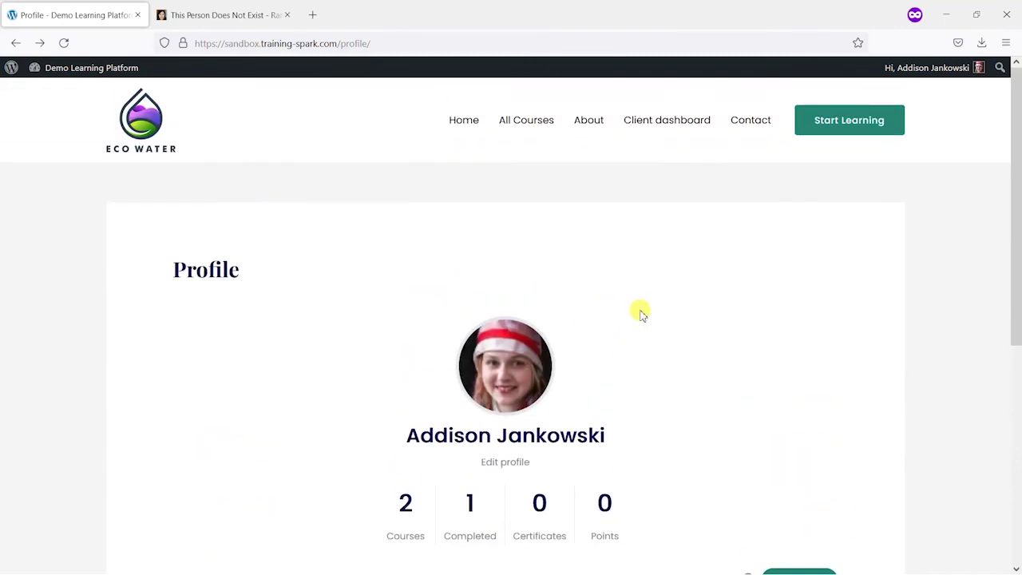